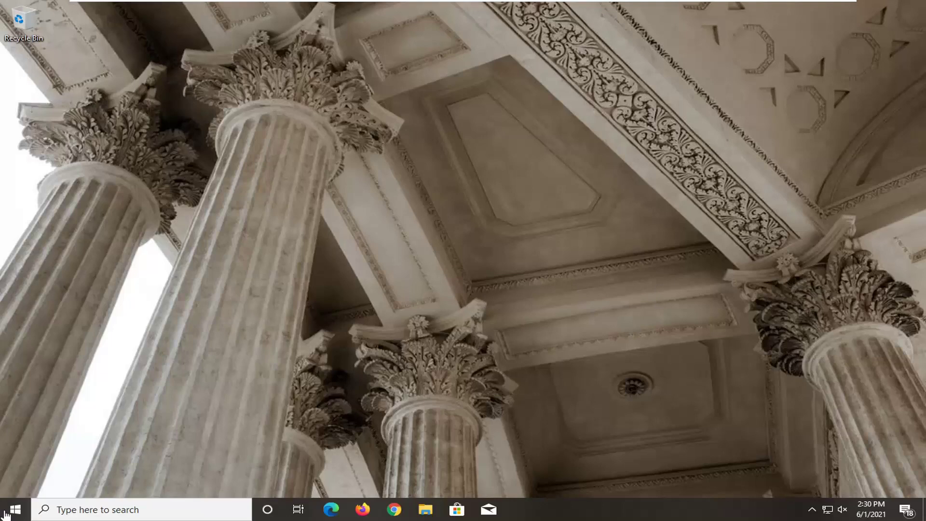
Open the Services console by searching 'services' from the Start menu
{"action": "left_click", "coordinate": [6, 513]}
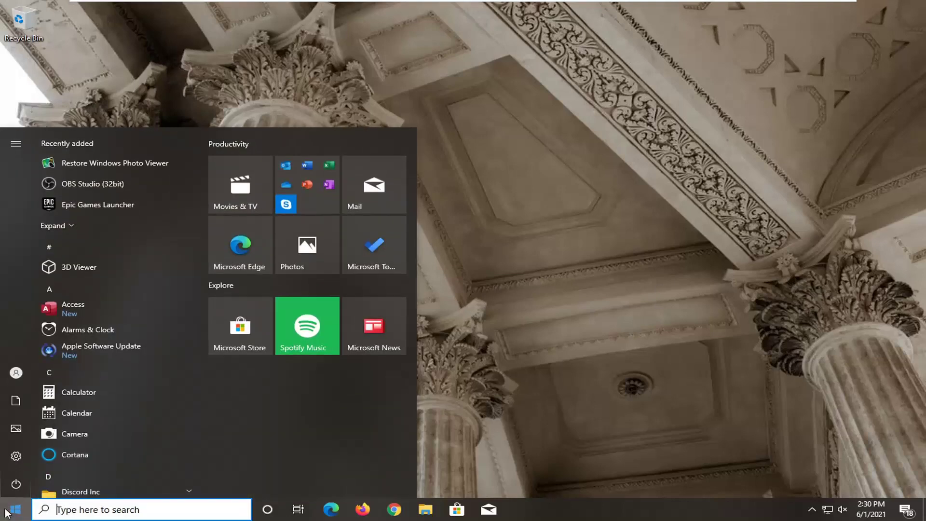
{"action": "type", "text": "services"}
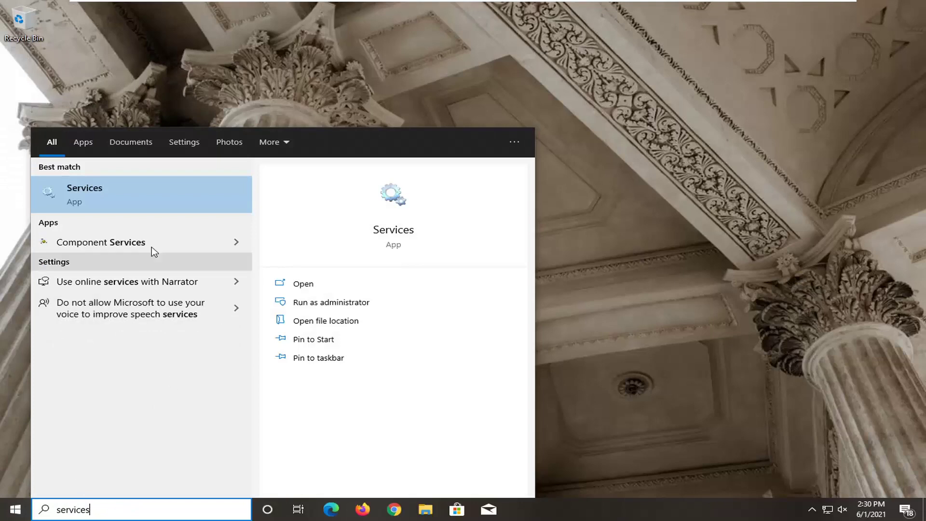
{"action": "left_click", "coordinate": [85, 197]}
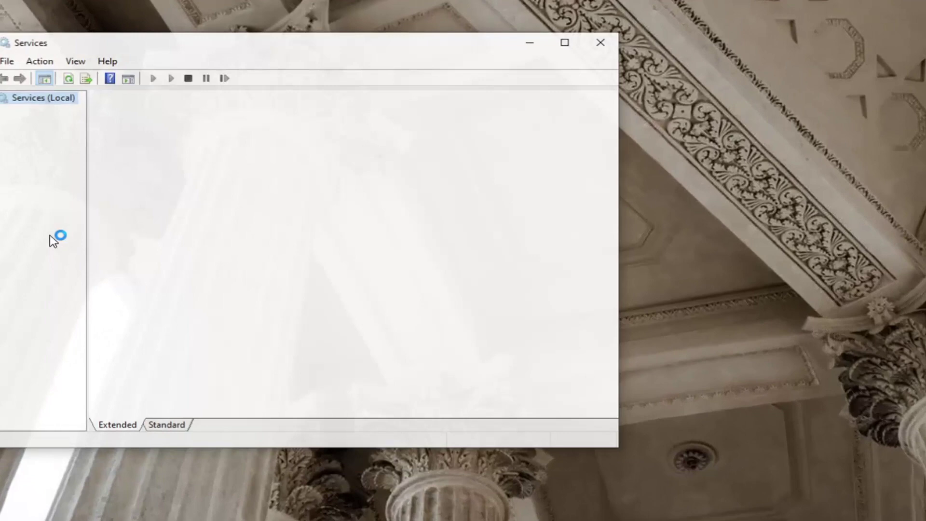
Enlarge the Services window and widen the Name column, then select Google Update Service (gupdate)
{"action": "left_click_drag", "start_coordinate": [190, 41], "coordinate": [351, 48]}
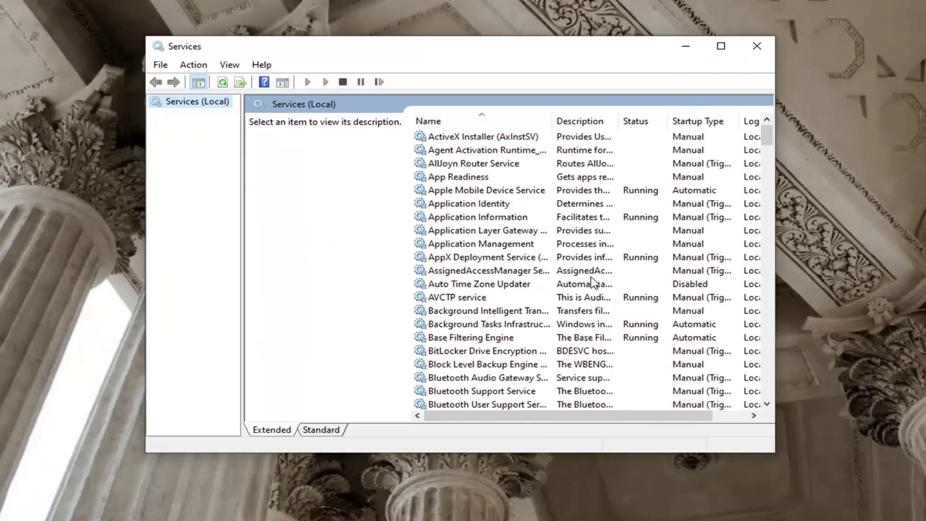
{"action": "scroll", "coordinate": [523, 308], "scroll_direction": "down", "scroll_amount": 14}
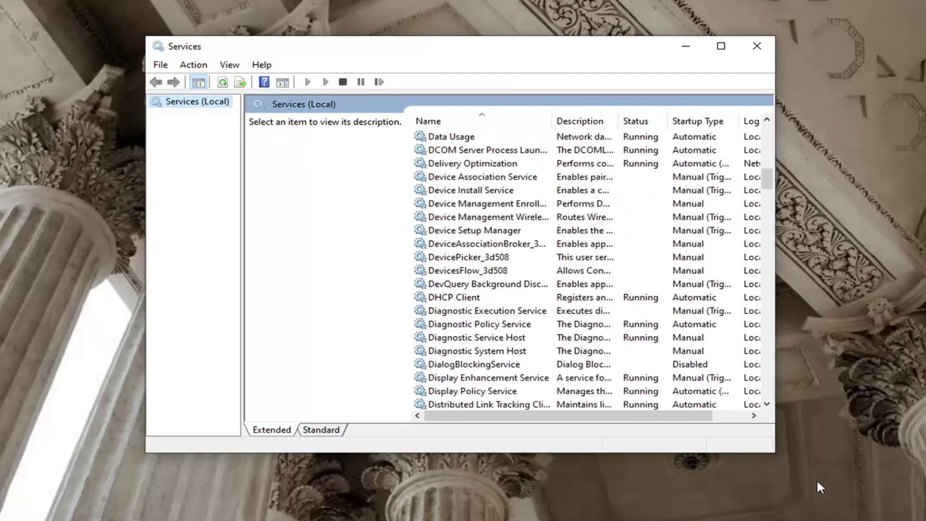
{"action": "left_click_drag", "start_coordinate": [774, 453], "coordinate": [892, 511]}
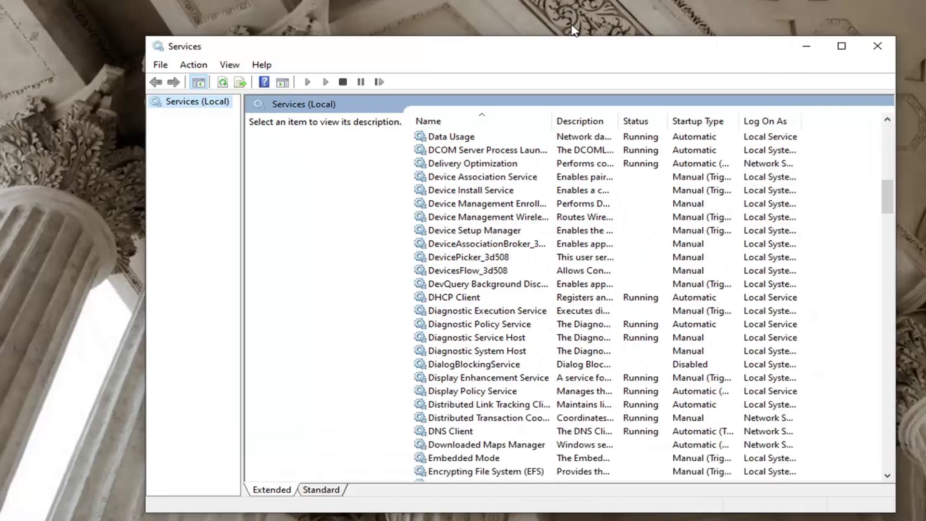
{"action": "left_click_drag", "start_coordinate": [571, 46], "coordinate": [535, 44]}
{"action": "left_click_drag", "start_coordinate": [514, 112], "coordinate": [595, 125]}
{"action": "left_click", "coordinate": [499, 281]}
{"action": "scroll", "coordinate": [502, 304], "scroll_direction": "down", "scroll_amount": 9}
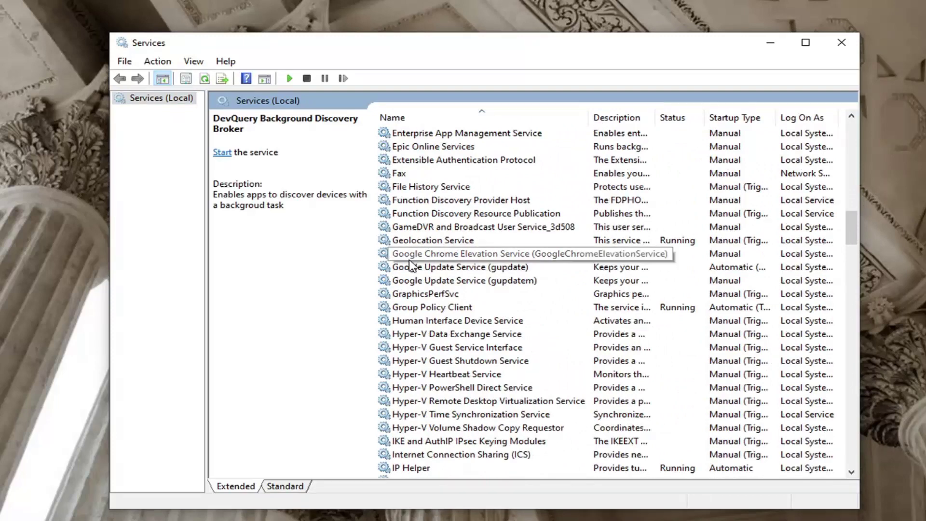
{"action": "left_click", "coordinate": [414, 272]}
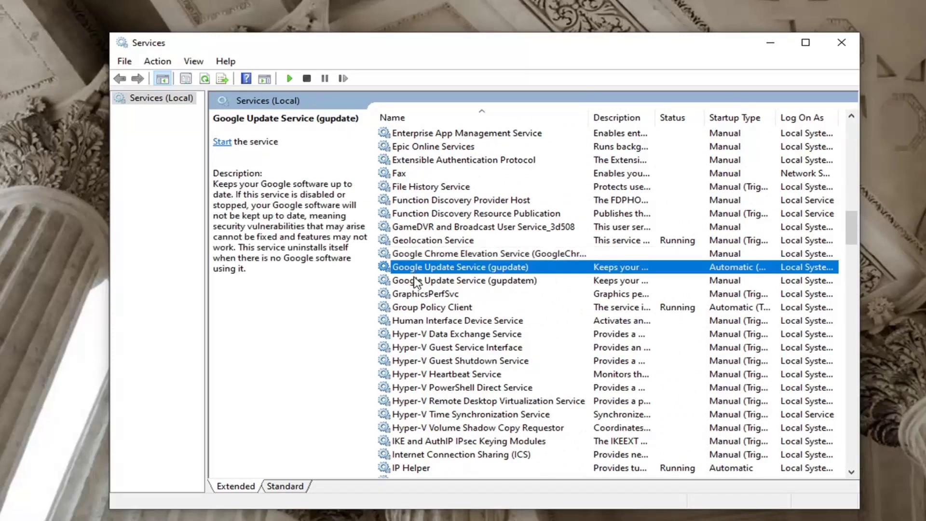
Open gupdate's properties and try starting it; dismiss the started-then-stopped warning
{"action": "double_click", "coordinate": [452, 272]}
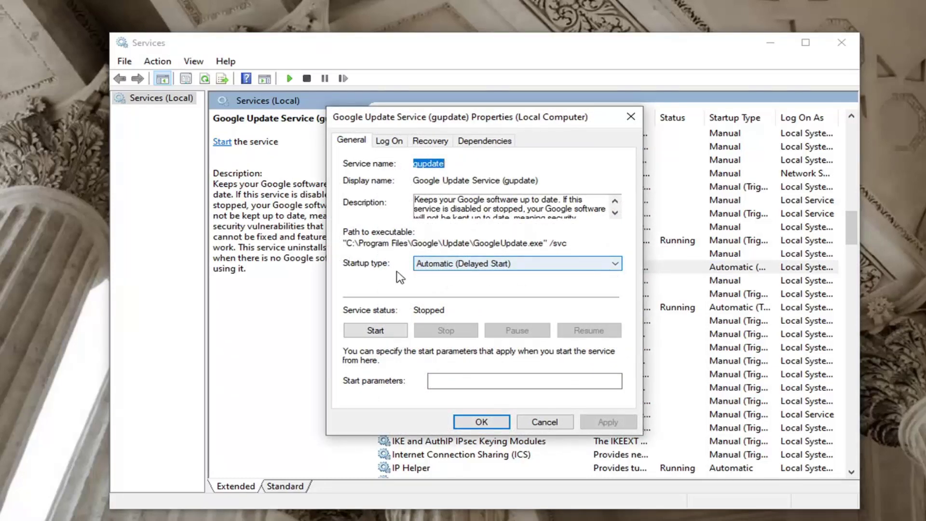
{"action": "left_click", "coordinate": [381, 330]}
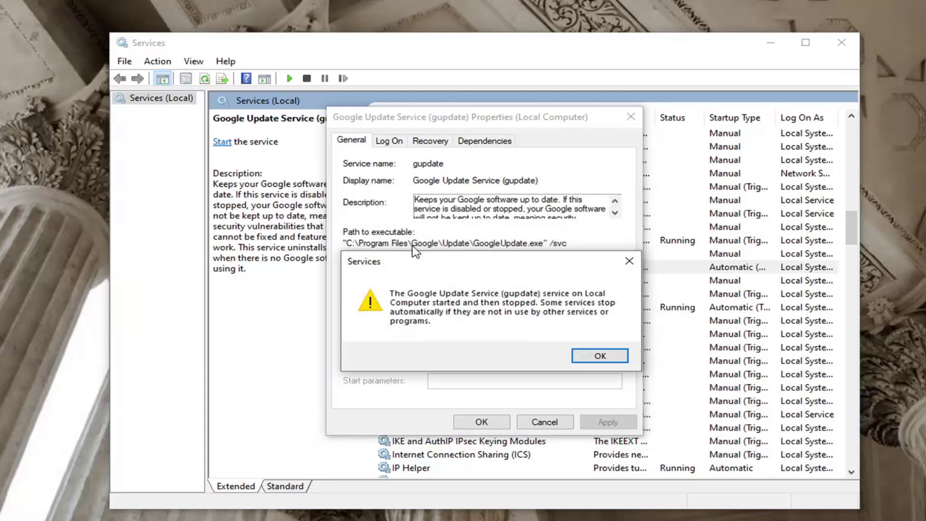
{"action": "left_click", "coordinate": [590, 351]}
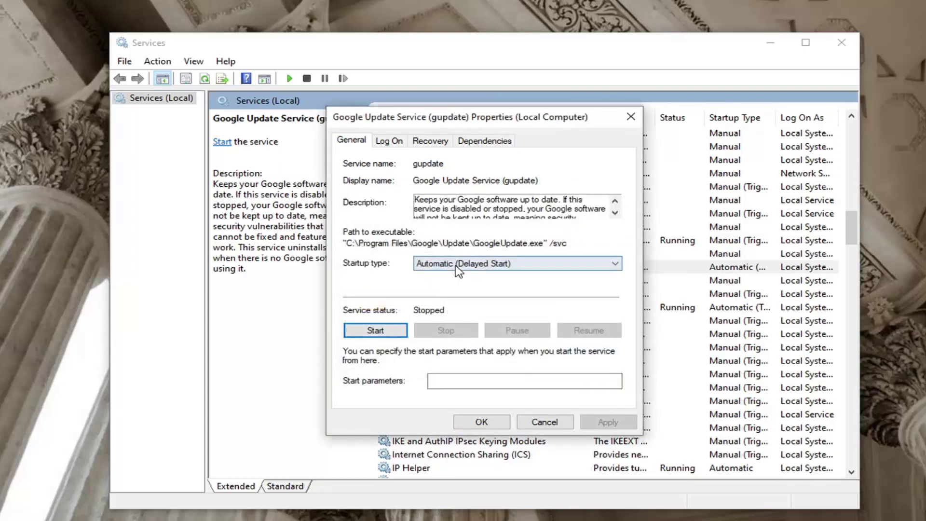
Set gupdate's startup type to Automatic (Delayed Start), retry starting it, and apply
{"action": "left_click", "coordinate": [458, 265]}
{"action": "left_click", "coordinate": [456, 272]}
{"action": "left_click", "coordinate": [376, 330]}
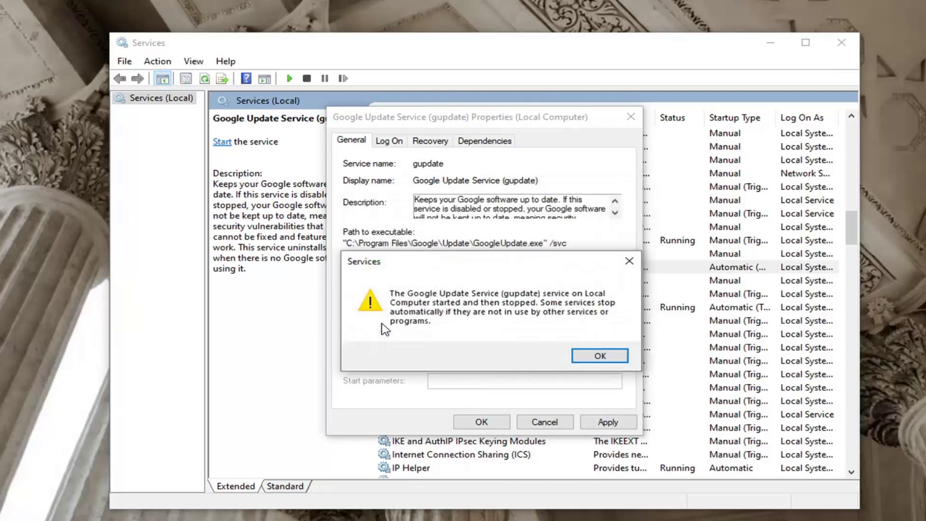
{"action": "left_click", "coordinate": [603, 356]}
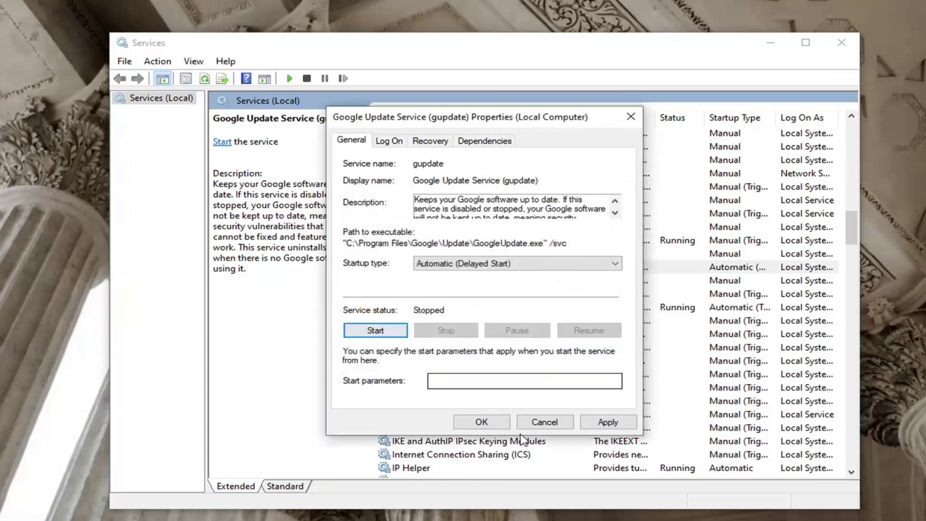
{"action": "left_click", "coordinate": [600, 422]}
{"action": "left_click", "coordinate": [481, 421]}
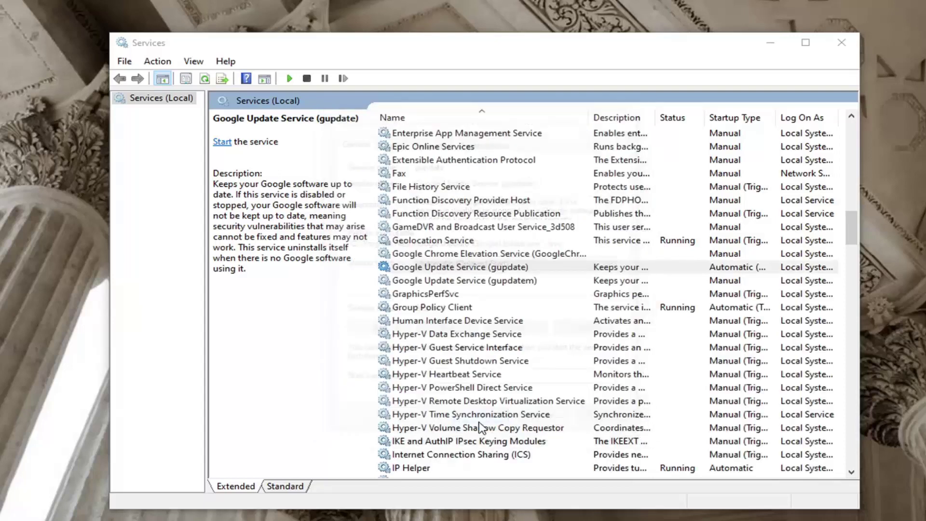
Set gupdatem's startup type to Automatic, try starting it, dismiss the warning, and apply
{"action": "double_click", "coordinate": [441, 281]}
{"action": "left_click", "coordinate": [440, 264]}
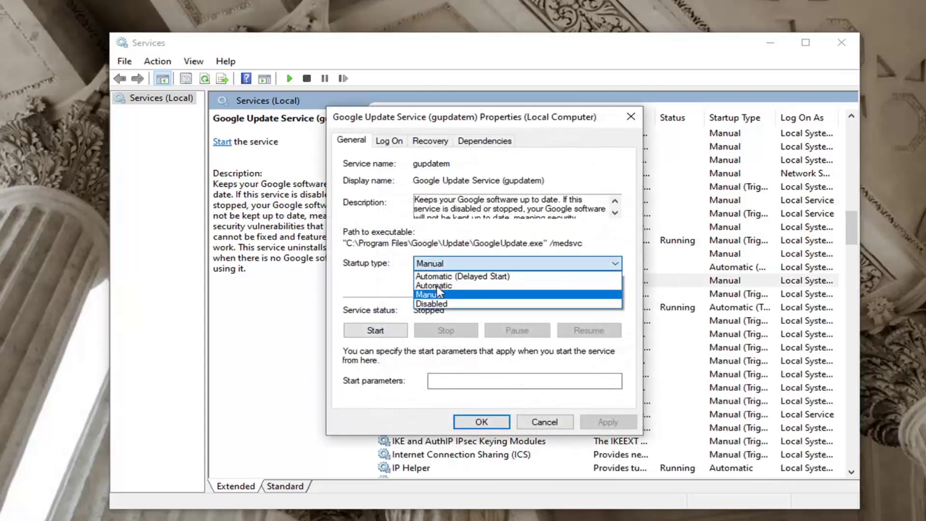
{"action": "left_click", "coordinate": [434, 285]}
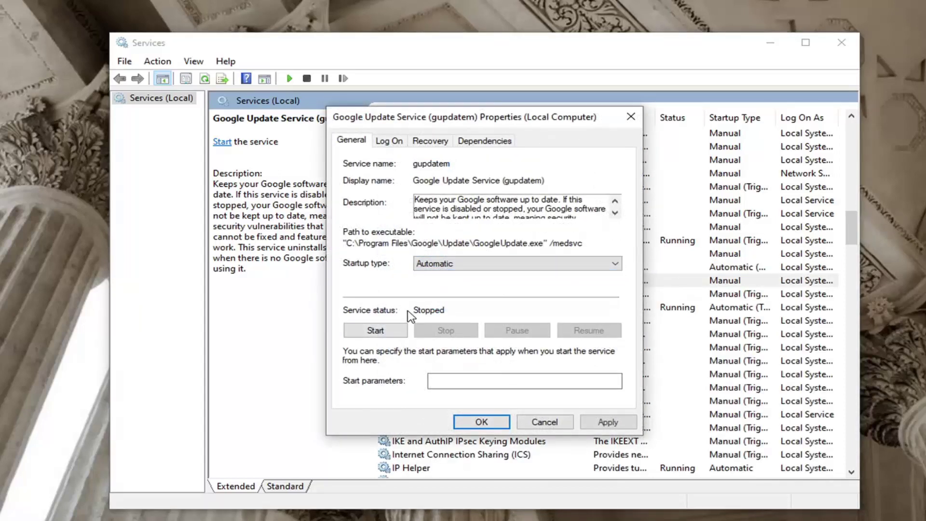
{"action": "left_click", "coordinate": [376, 330]}
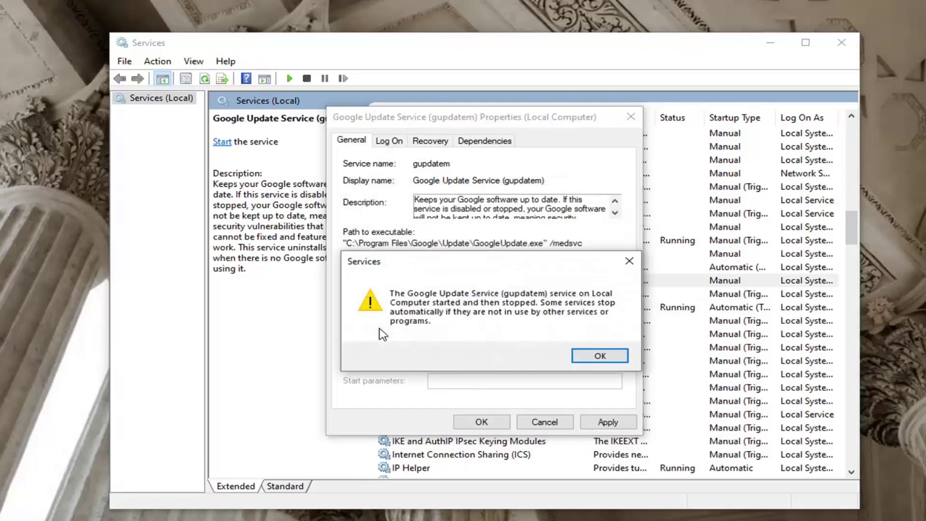
{"action": "left_click", "coordinate": [589, 358]}
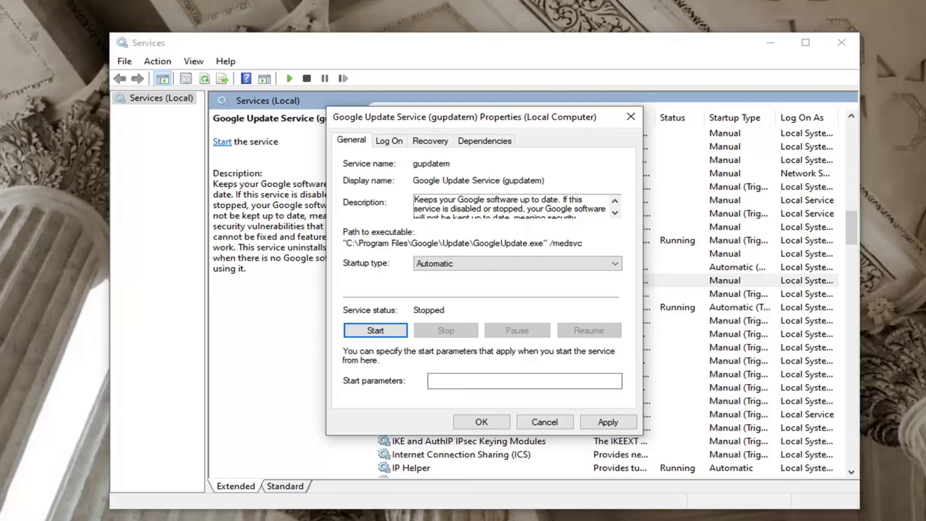
{"action": "left_click", "coordinate": [608, 422]}
{"action": "left_click", "coordinate": [481, 421]}
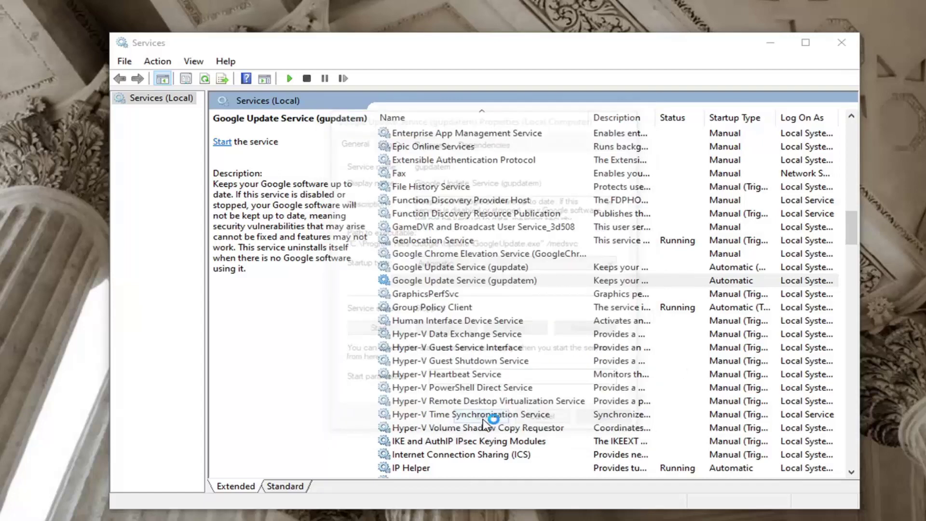
Close the reopened gupdate properties without changes and close the Unreal Engine crash report
{"action": "double_click", "coordinate": [457, 267]}
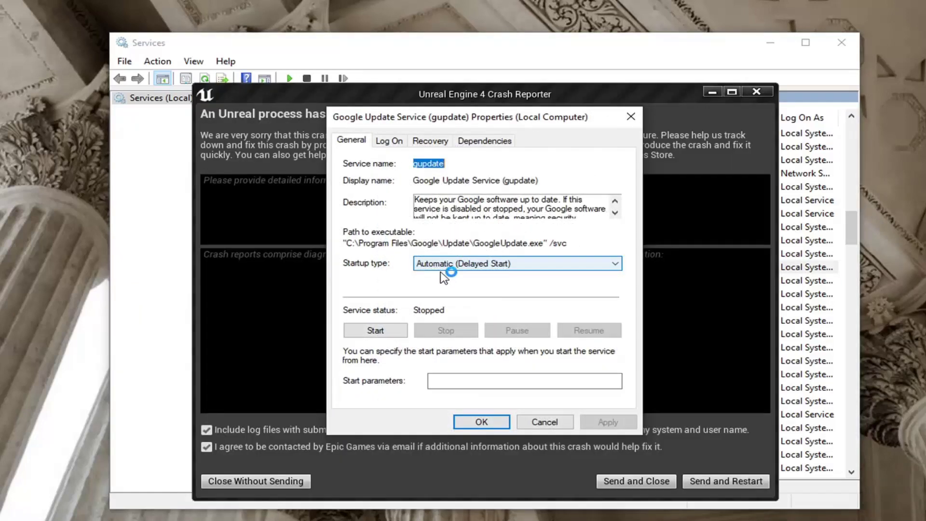
{"action": "left_click", "coordinate": [630, 117]}
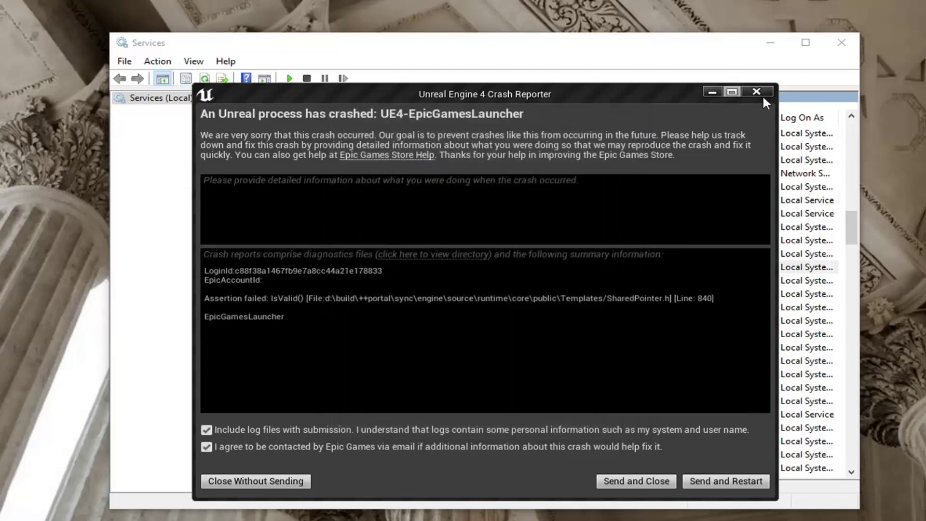
{"action": "left_click", "coordinate": [762, 94]}
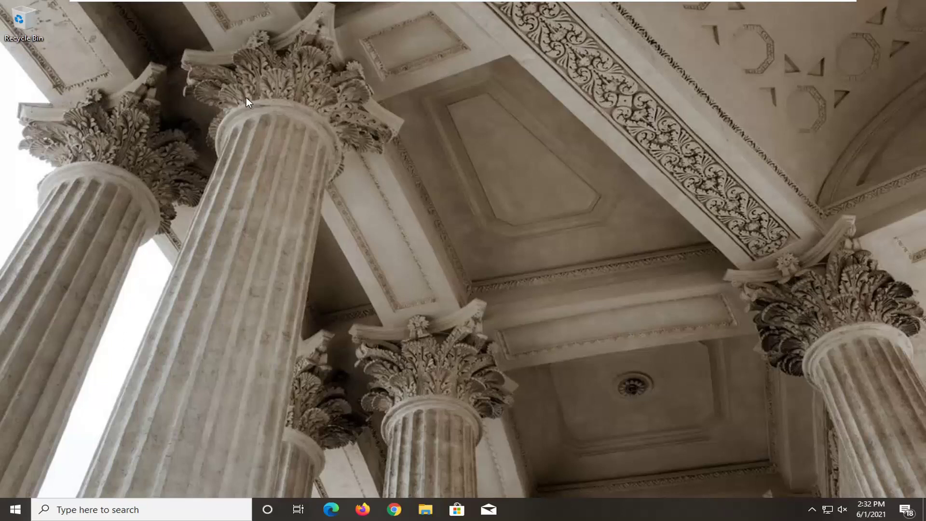
Open the Network reset page in Settings by searching 'network reset'
{"action": "left_click", "coordinate": [5, 517]}
{"action": "type", "text": "net"}
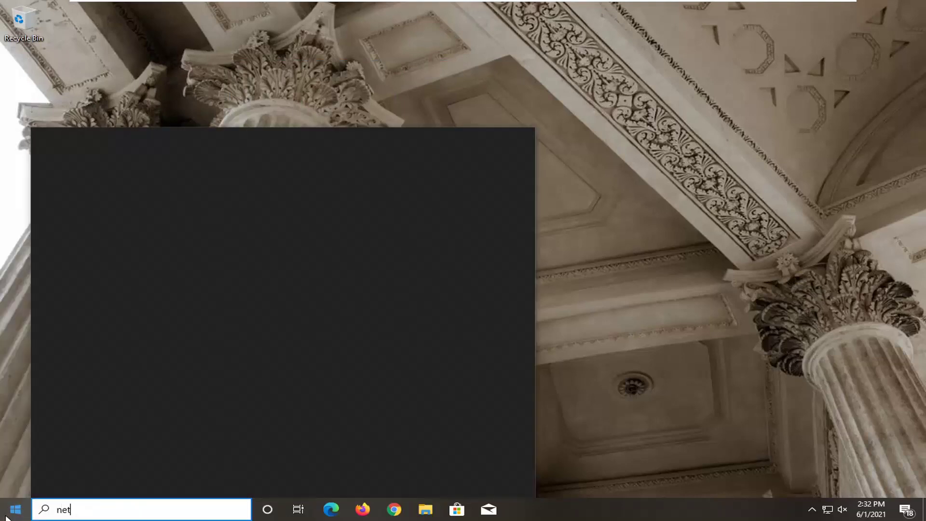
{"action": "type", "text": "work reset"}
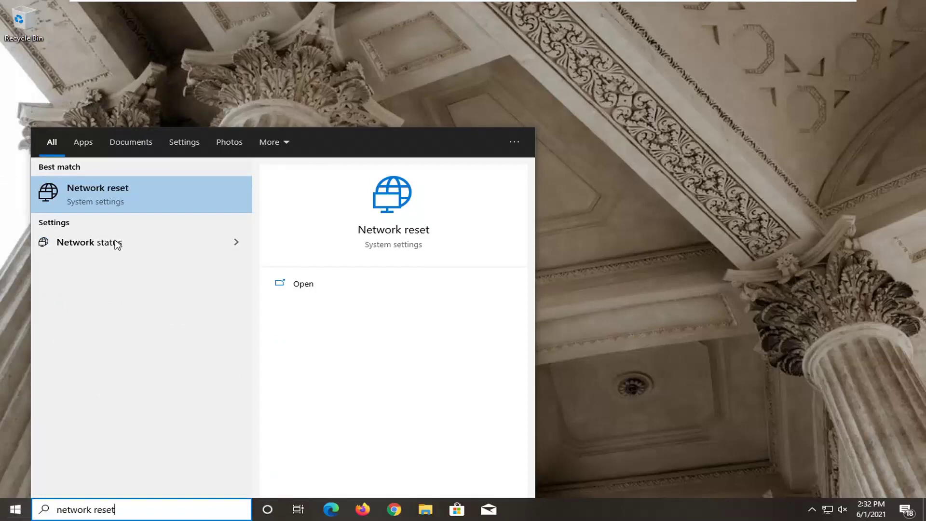
{"action": "left_click", "coordinate": [93, 201]}
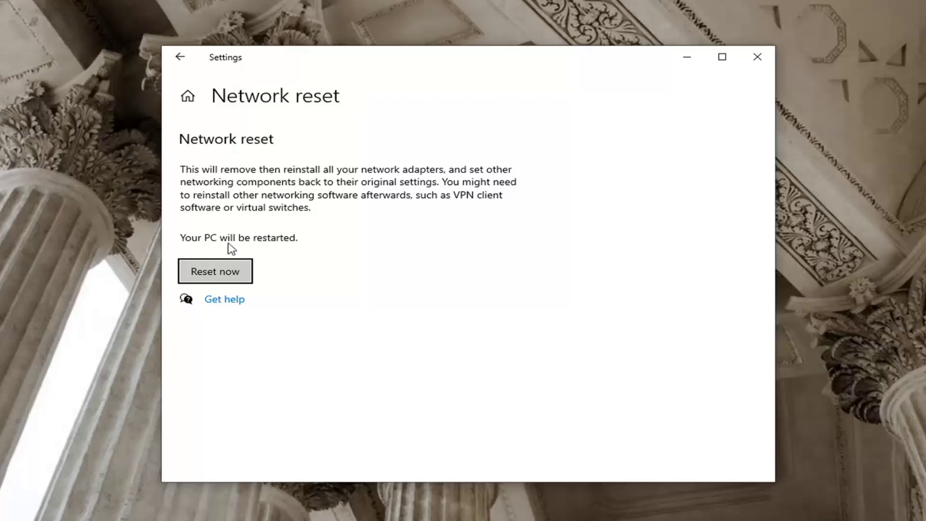
Reset all network settings, dismiss the sign-out notice, and close Settings
{"action": "left_click", "coordinate": [207, 274]}
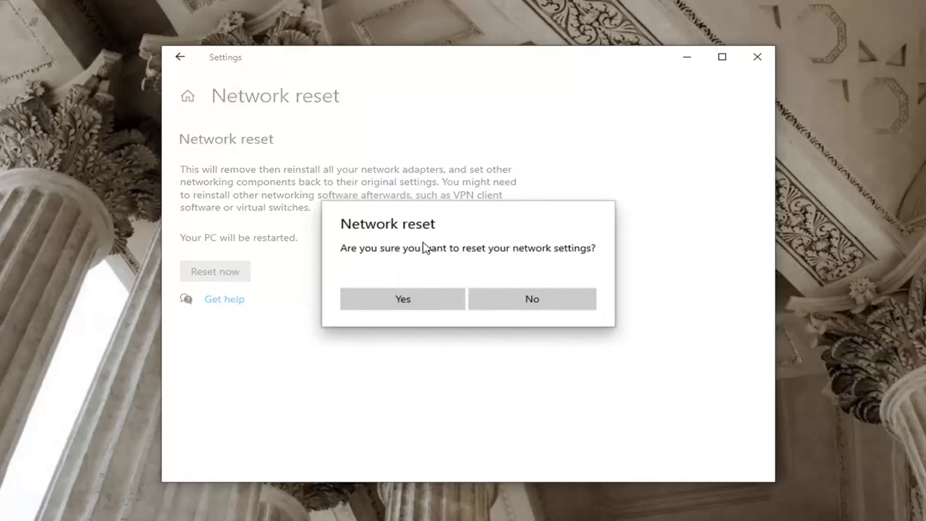
{"action": "left_click", "coordinate": [401, 310]}
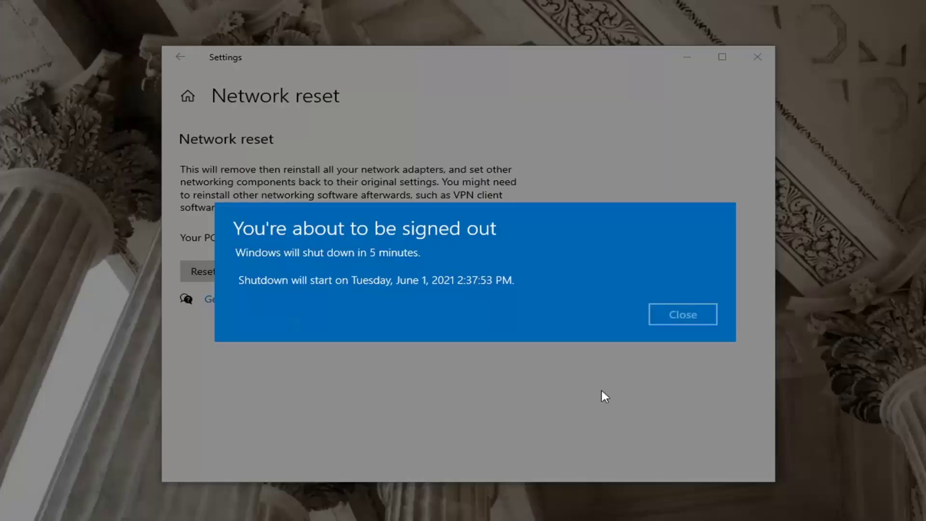
{"action": "left_click", "coordinate": [666, 318]}
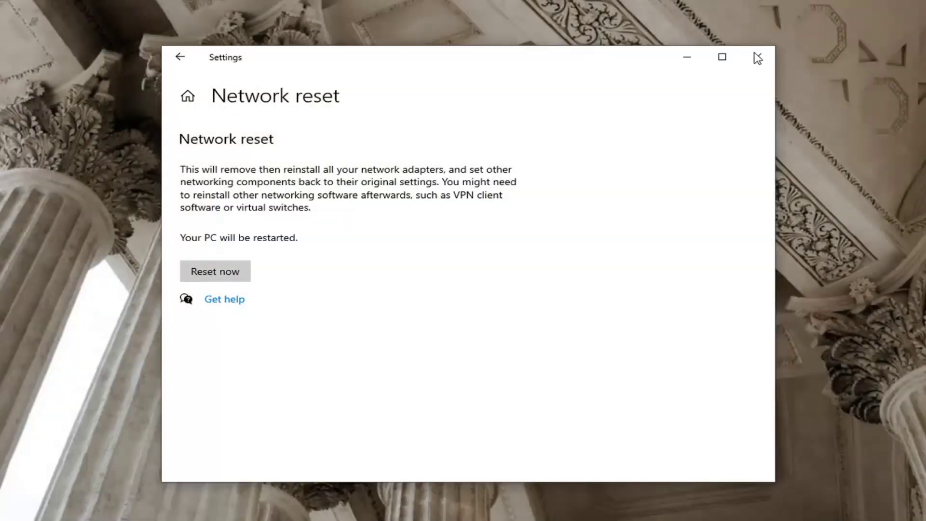
{"action": "left_click", "coordinate": [757, 57]}
Restart the computer from the Start menu's power options
{"action": "left_click", "coordinate": [15, 509]}
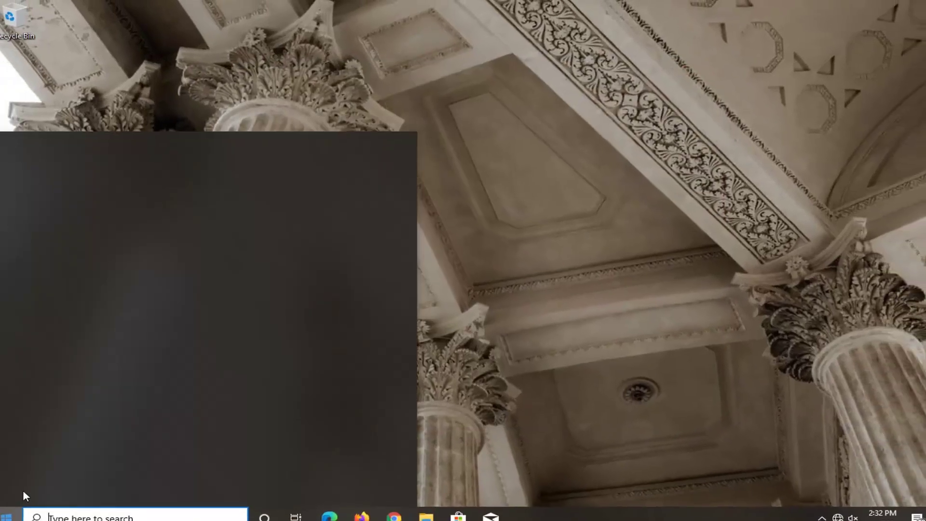
{"action": "left_click", "coordinate": [16, 483]}
{"action": "left_click", "coordinate": [38, 453]}
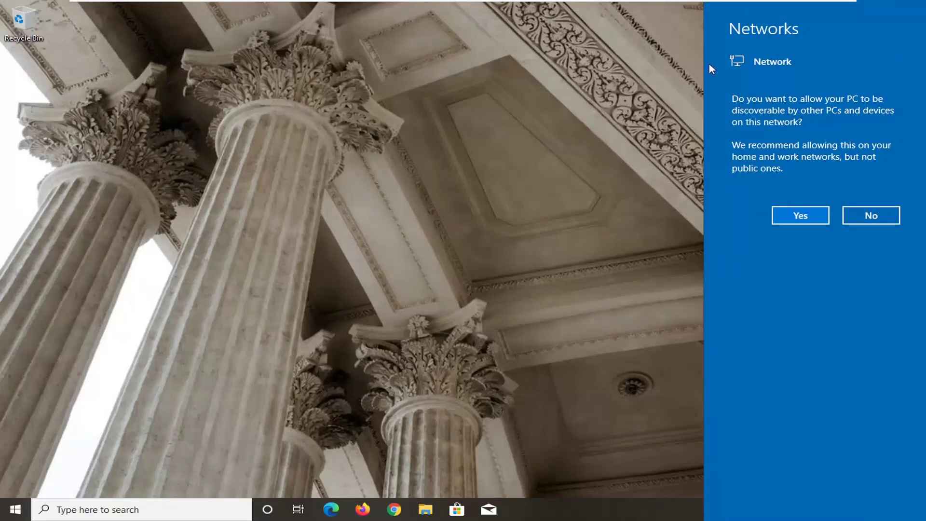
Answer No to making the PC discoverable on this network
{"action": "left_click", "coordinate": [868, 215]}
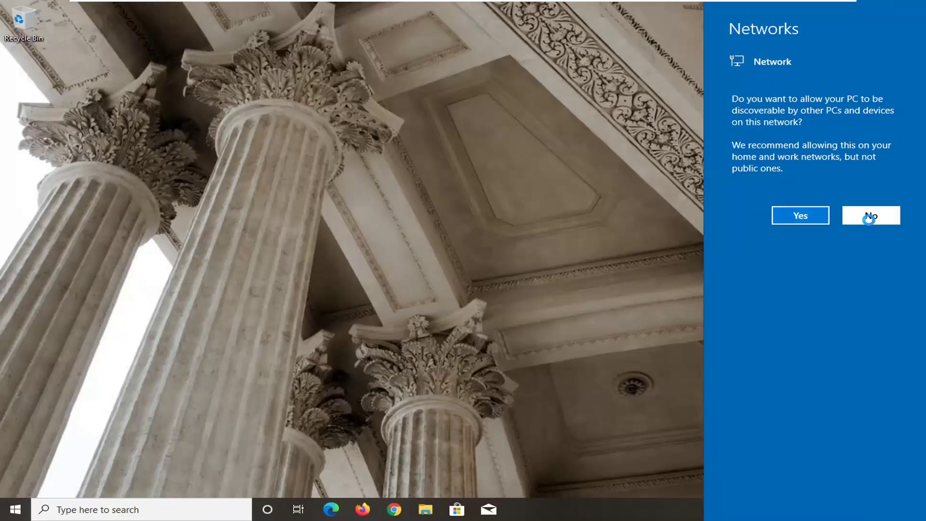